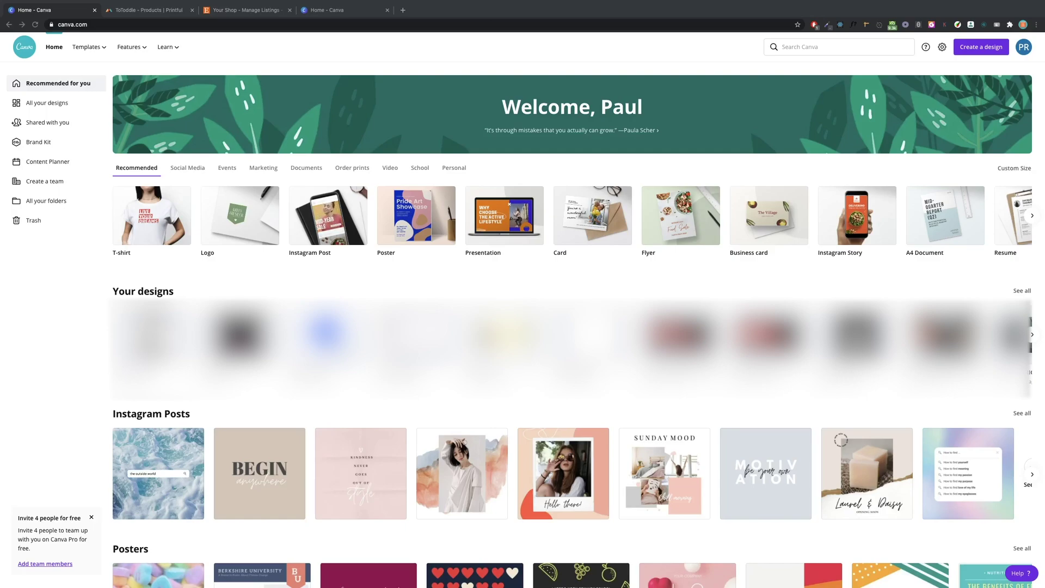
Create a new custom-size design measuring 5000 × 5000 px
{"action": "left_click", "coordinate": [979, 48]}
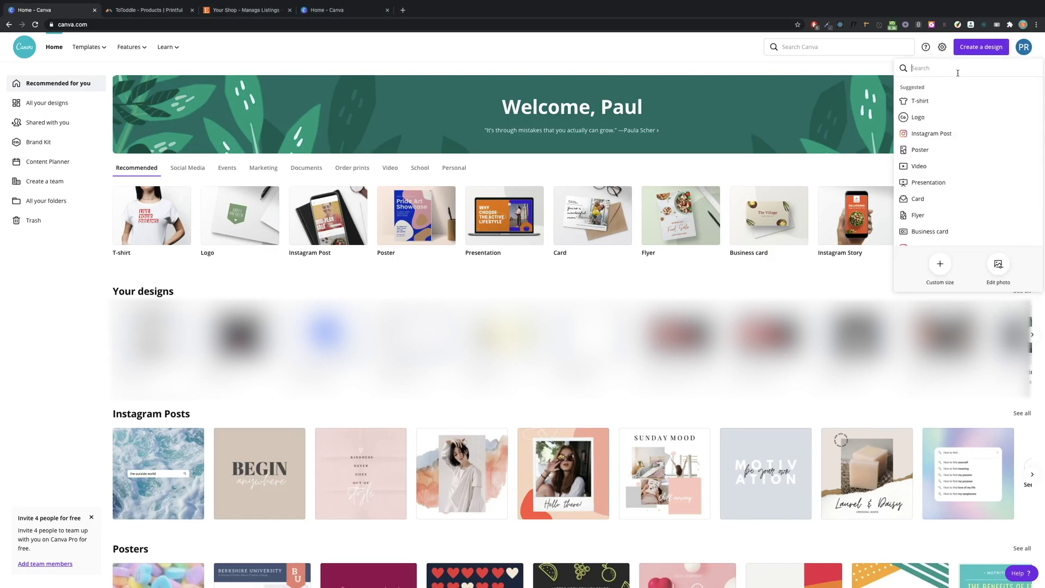
{"action": "scroll", "coordinate": [958, 115], "scroll_direction": "down", "scroll_amount": 3}
{"action": "scroll", "coordinate": [959, 115], "scroll_direction": "up", "scroll_amount": 2}
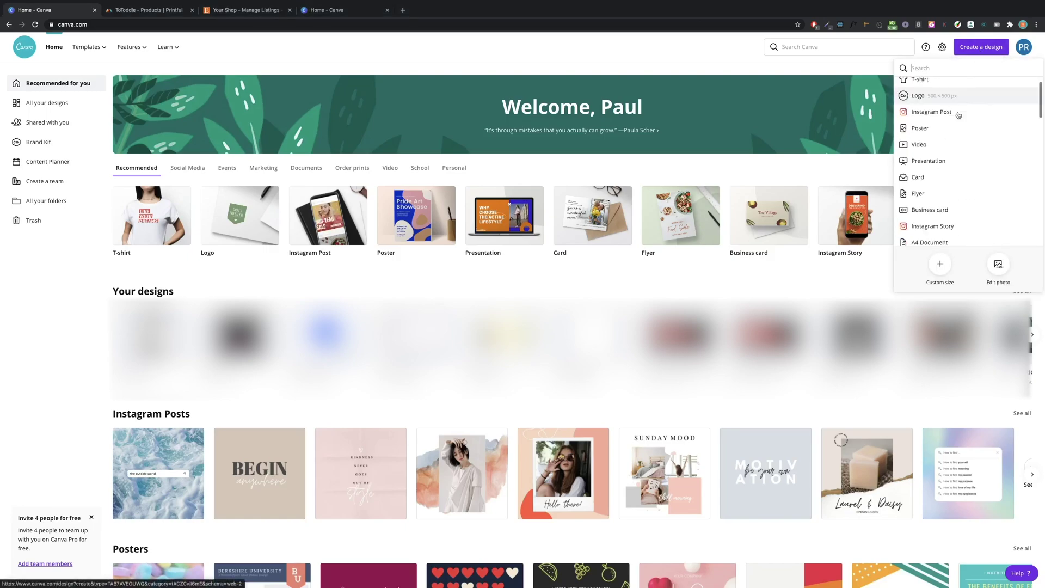
{"action": "type", "text": "custom"}
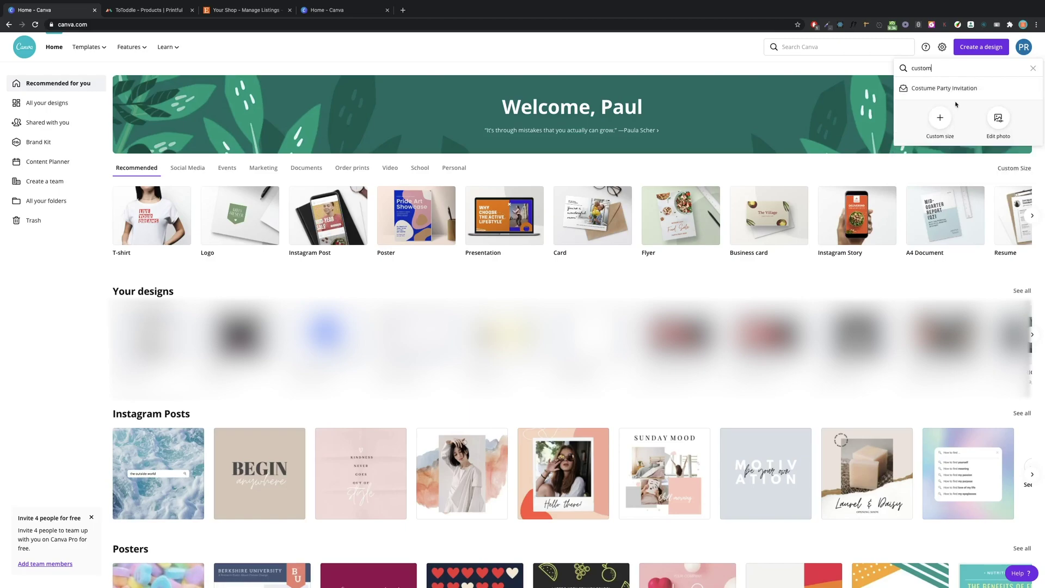
{"action": "left_click", "coordinate": [941, 121]}
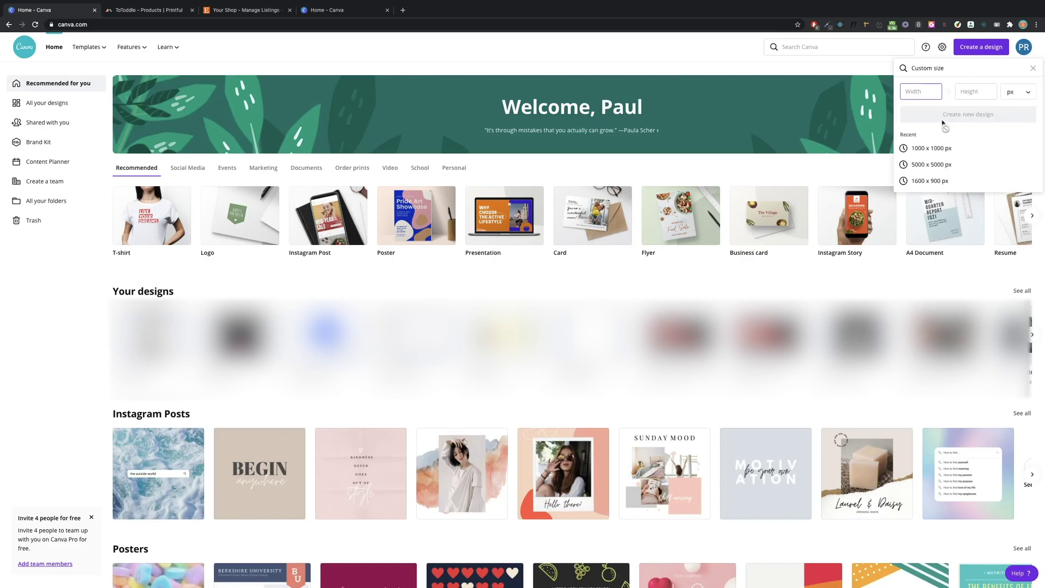
{"action": "type", "text": "5000"}
{"action": "key", "text": "Tab"}
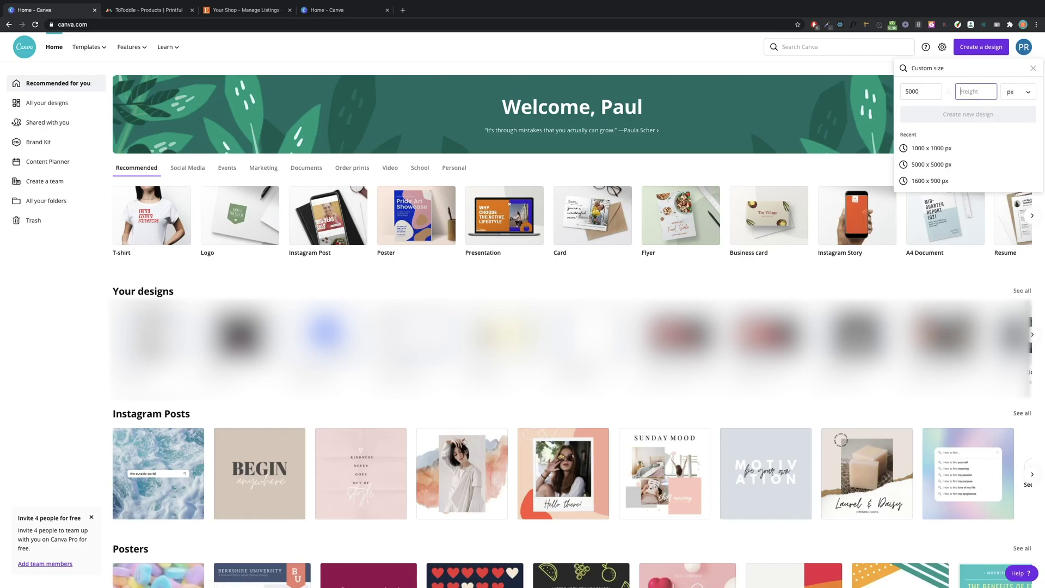
{"action": "type", "text": "5000"}
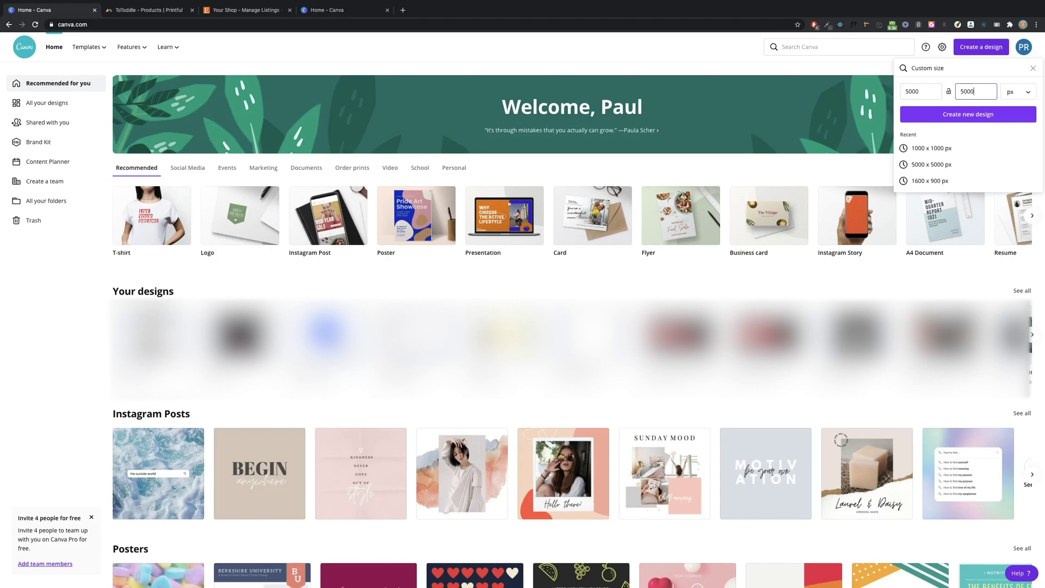
{"action": "left_click", "coordinate": [974, 115]}
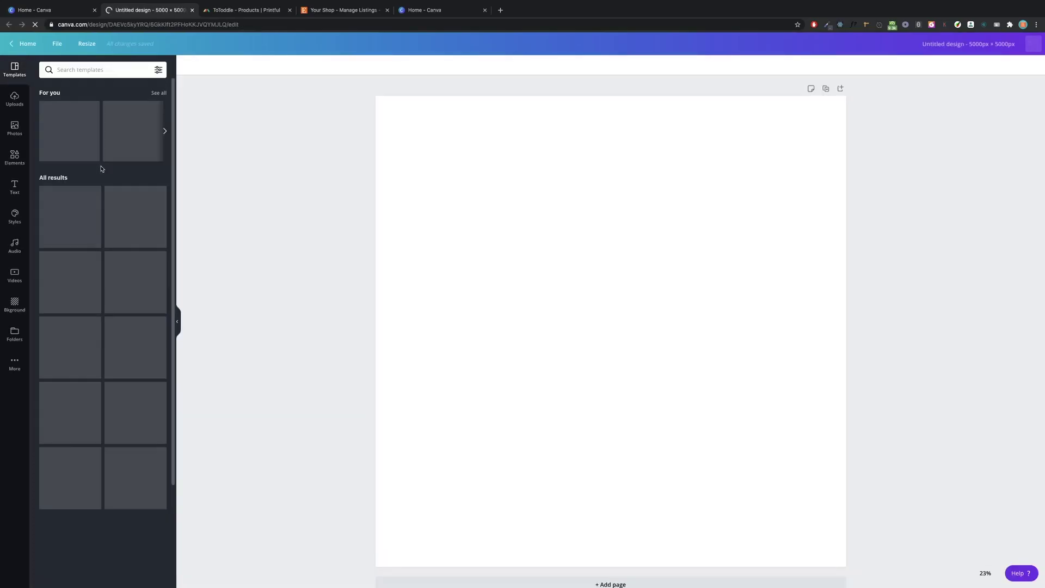
Add the red script "Stay Fearless" font combination and enlarge it to span the page width
{"action": "left_click", "coordinate": [15, 190]}
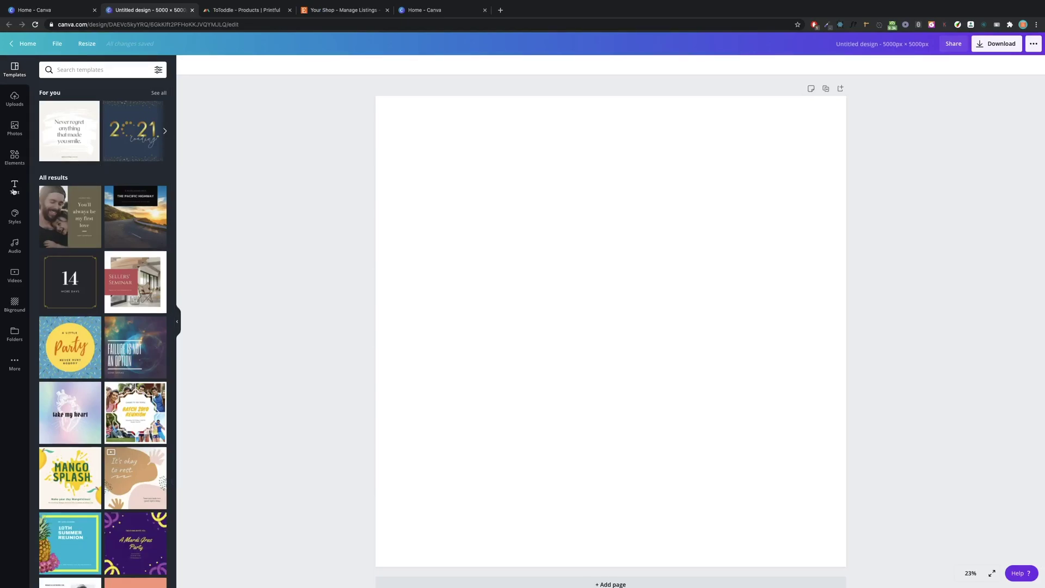
{"action": "left_click", "coordinate": [134, 305]}
{"action": "left_click_drag", "start_coordinate": [566, 302], "coordinate": [380, 166]}
{"action": "left_click_drag", "start_coordinate": [652, 358], "coordinate": [836, 488]}
Replace the lettering's "Stay" with "Pauls" and "Fearless" with "Shop"
{"action": "left_click", "coordinate": [621, 279]}
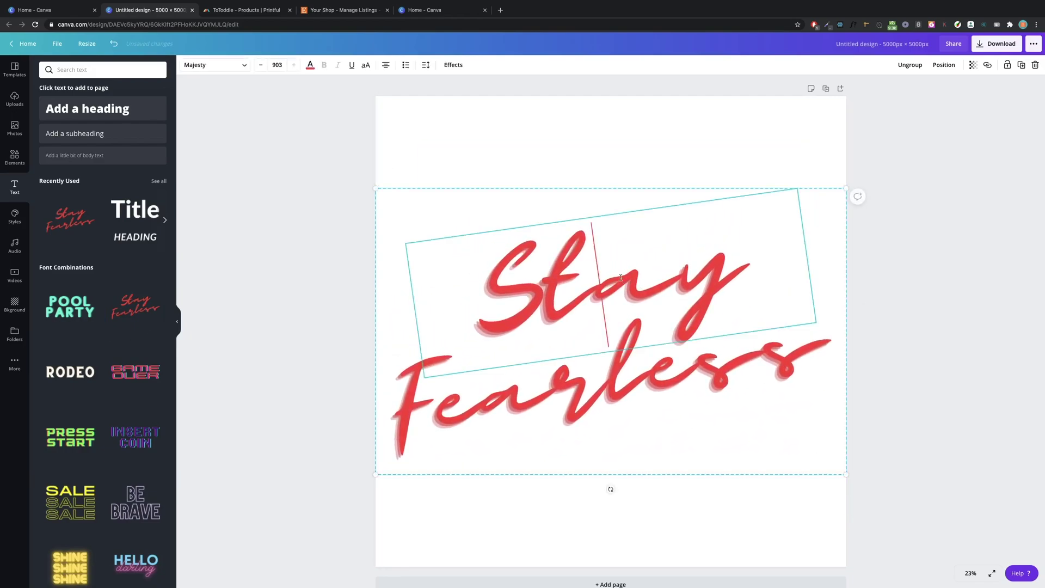
{"action": "left_click", "coordinate": [620, 278]}
{"action": "type", "text": "Pauls"}
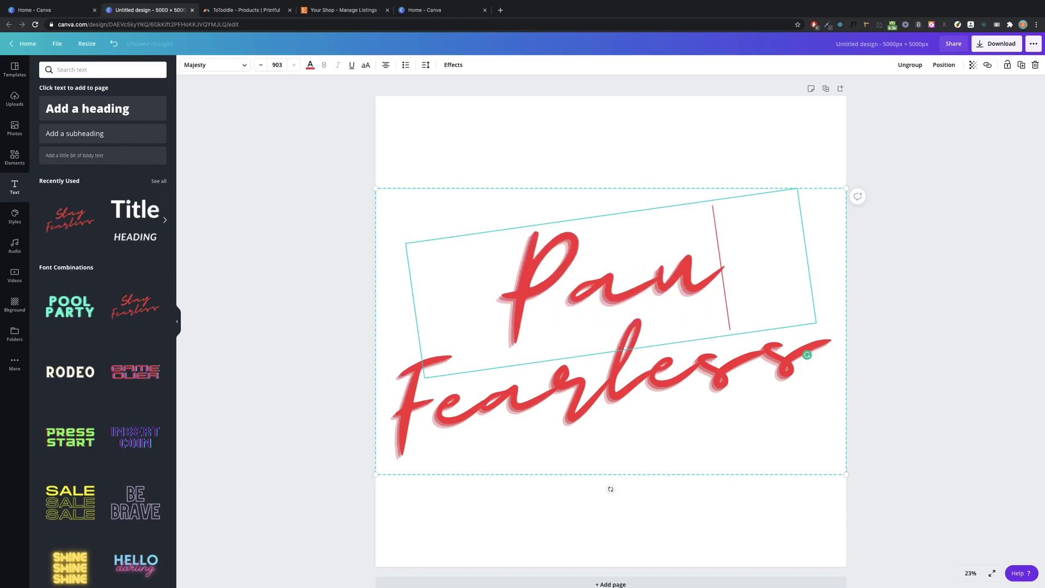
{"action": "double_click", "coordinate": [553, 387]}
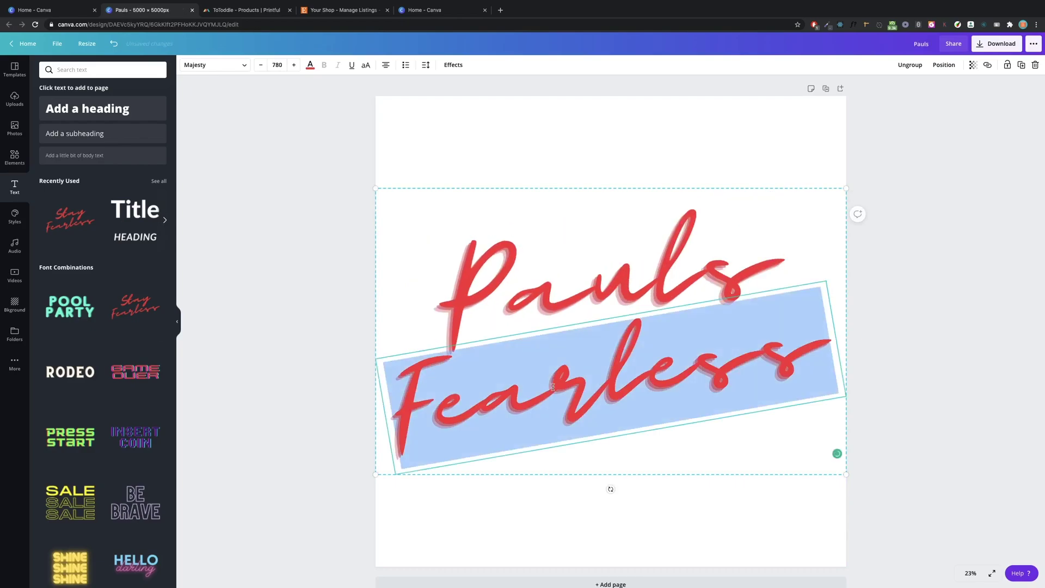
{"action": "type", "text": "Shop"}
{"action": "left_click", "coordinate": [530, 162]}
Enlarge the "Pauls Shop" lettering to nearly fill the page width and reposition it lower on the page
{"action": "left_click", "coordinate": [497, 292]}
{"action": "left_click", "coordinate": [496, 292]}
{"action": "left_click_drag", "start_coordinate": [377, 197], "coordinate": [313, 153]}
{"action": "left_click_drag", "start_coordinate": [845, 149], "coordinate": [911, 83]}
{"action": "left_click_drag", "start_coordinate": [637, 226], "coordinate": [635, 269]}
{"action": "left_click", "coordinate": [989, 273]}
Download the design as a PNG with a transparent background
{"action": "left_click", "coordinate": [993, 44]}
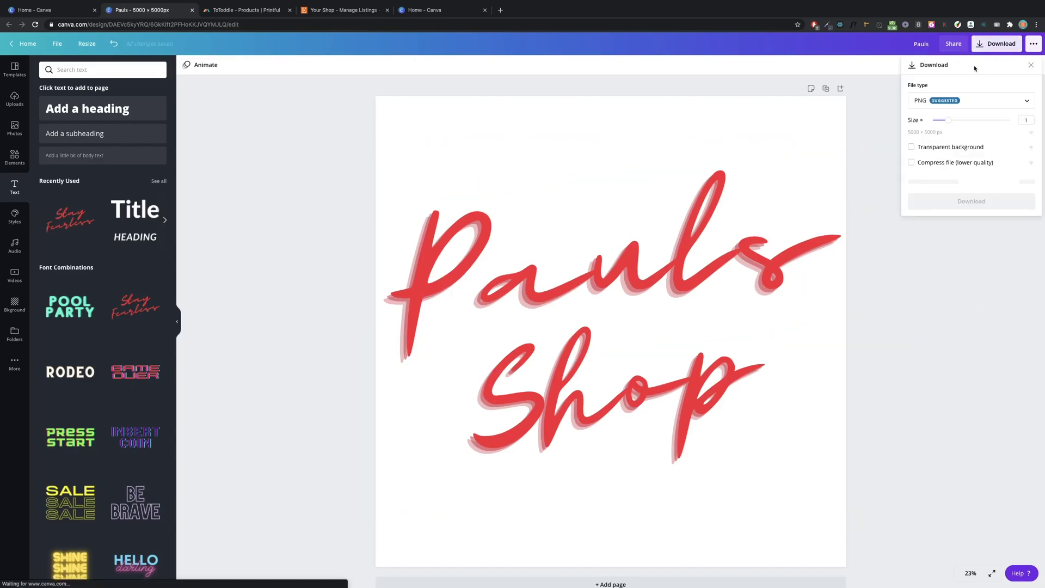
{"action": "left_click", "coordinate": [947, 149]}
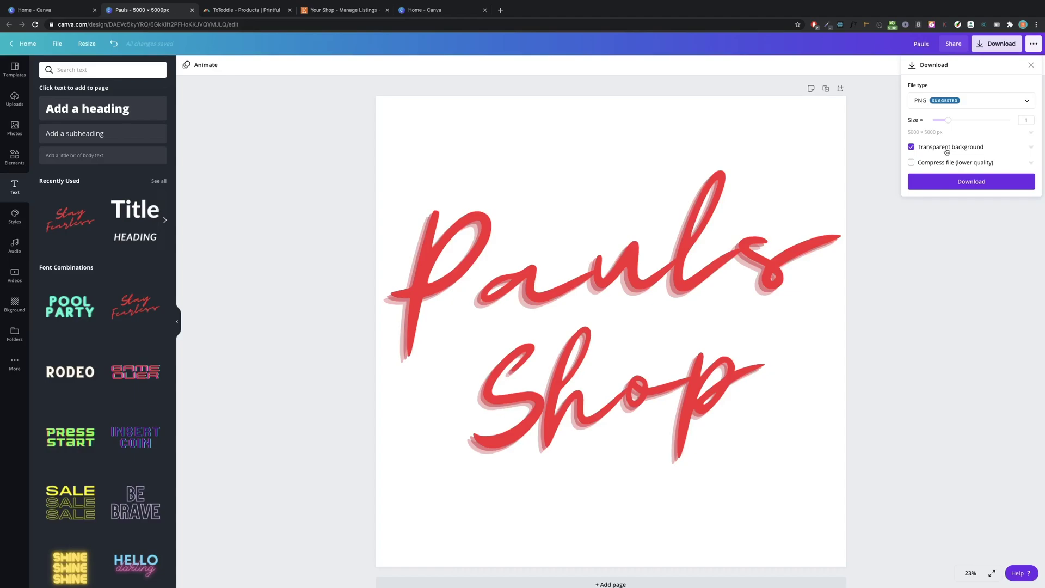
{"action": "left_click", "coordinate": [961, 182]}
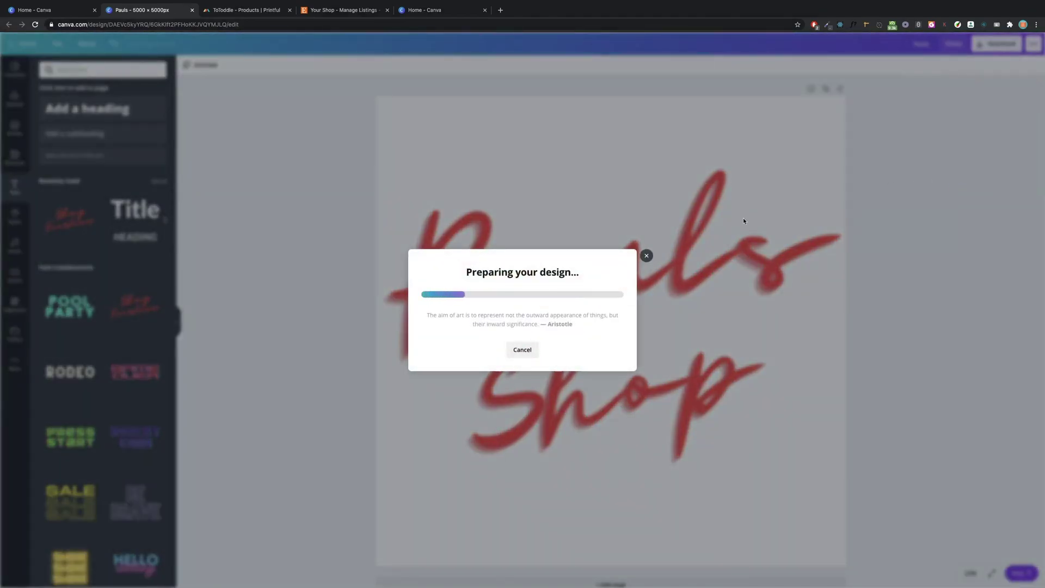
{"action": "left_click", "coordinate": [647, 223]}
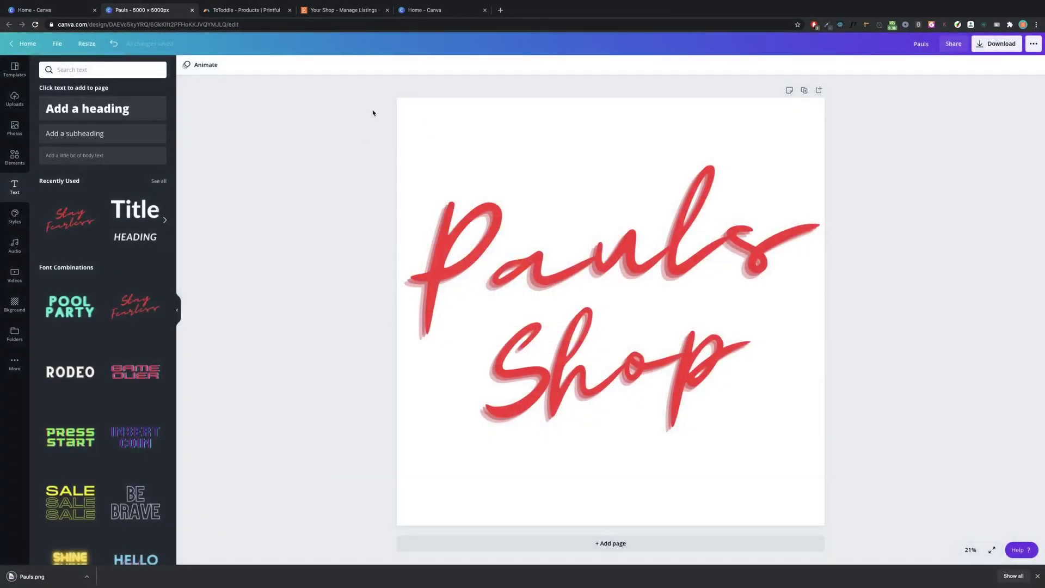
Switch to Printful and start a new product from women's shirts with the Unisex Premium T-Shirt Bella + Canvas 3001
{"action": "left_click", "coordinate": [235, 15]}
{"action": "left_click", "coordinate": [570, 150]}
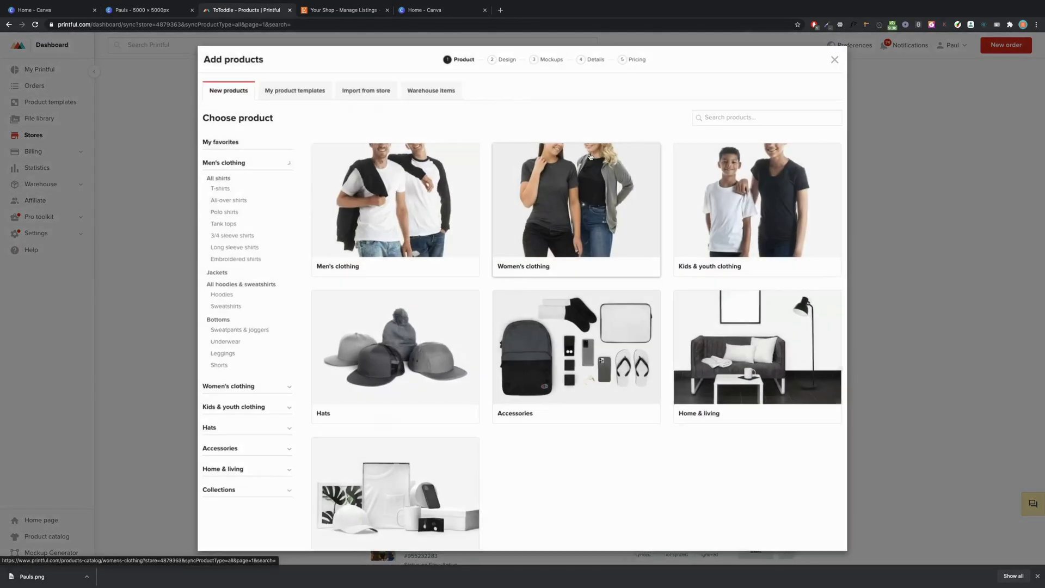
{"action": "left_click", "coordinate": [586, 206]}
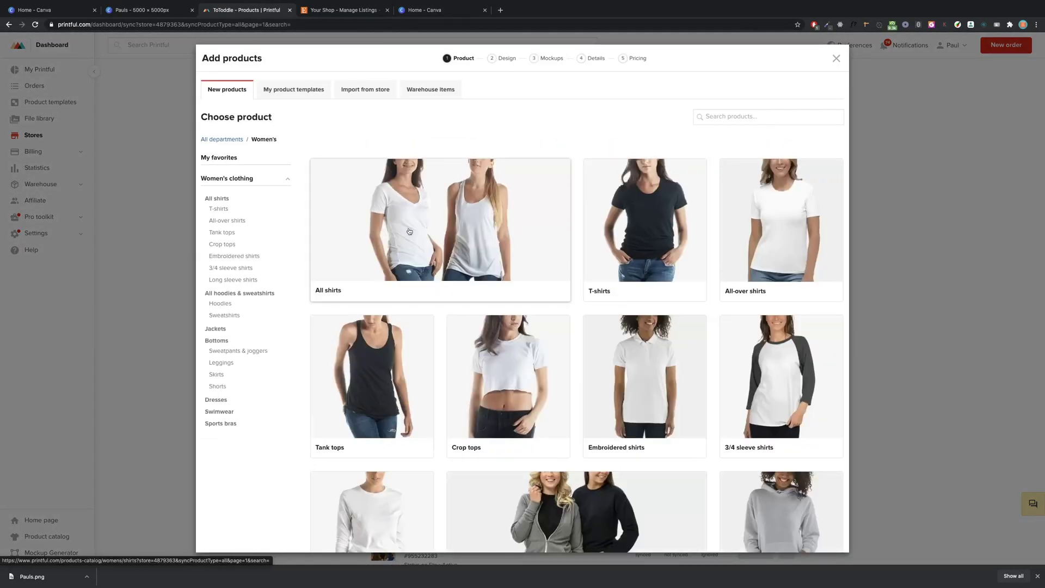
{"action": "left_click", "coordinate": [409, 231]}
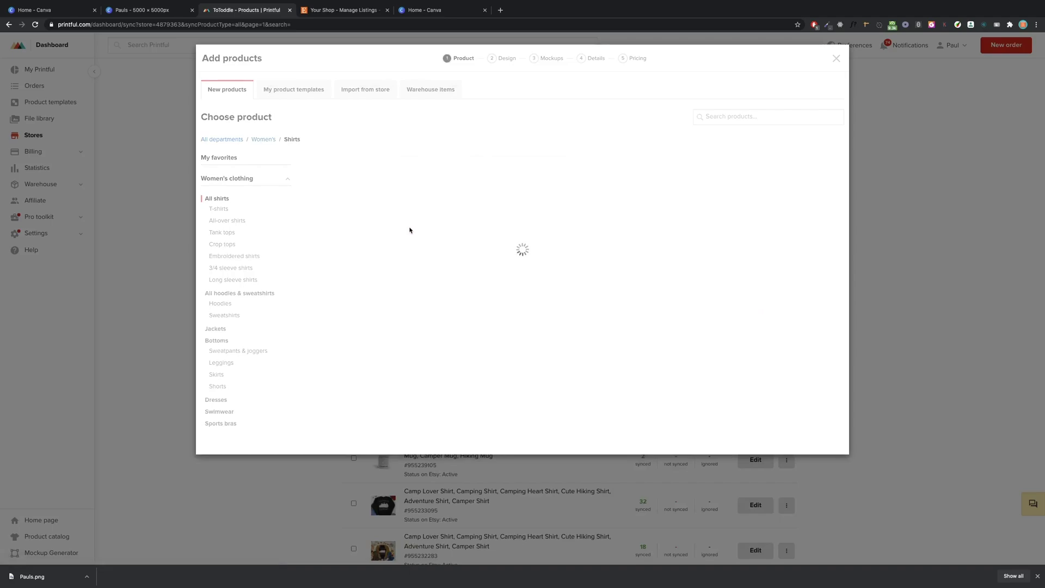
{"action": "left_click", "coordinate": [390, 321]}
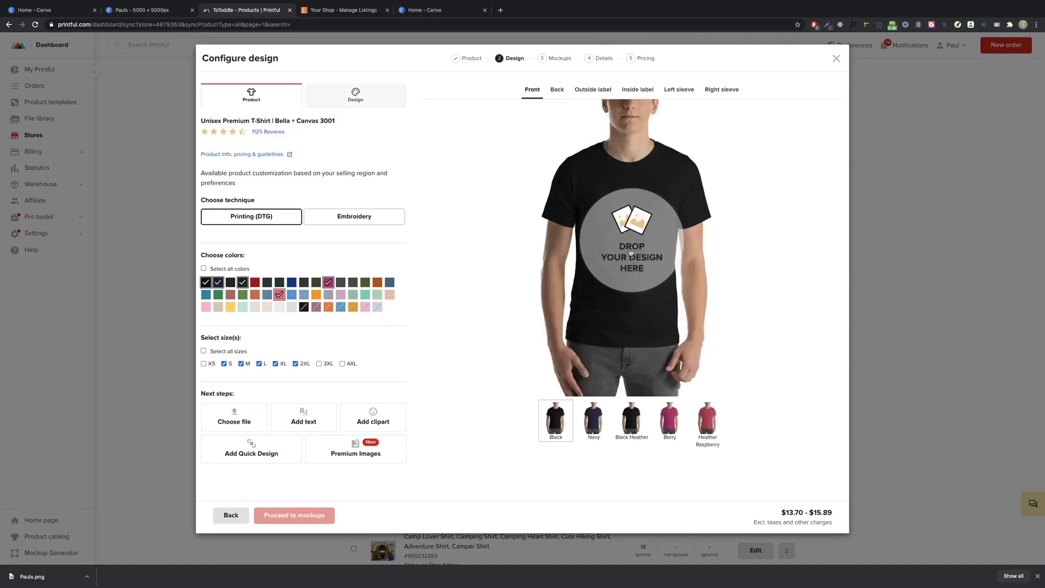
Place Pauls.png on the front of the shirt and proceed to the mockups
{"action": "left_click", "coordinate": [633, 259]}
{"action": "left_click", "coordinate": [524, 182]}
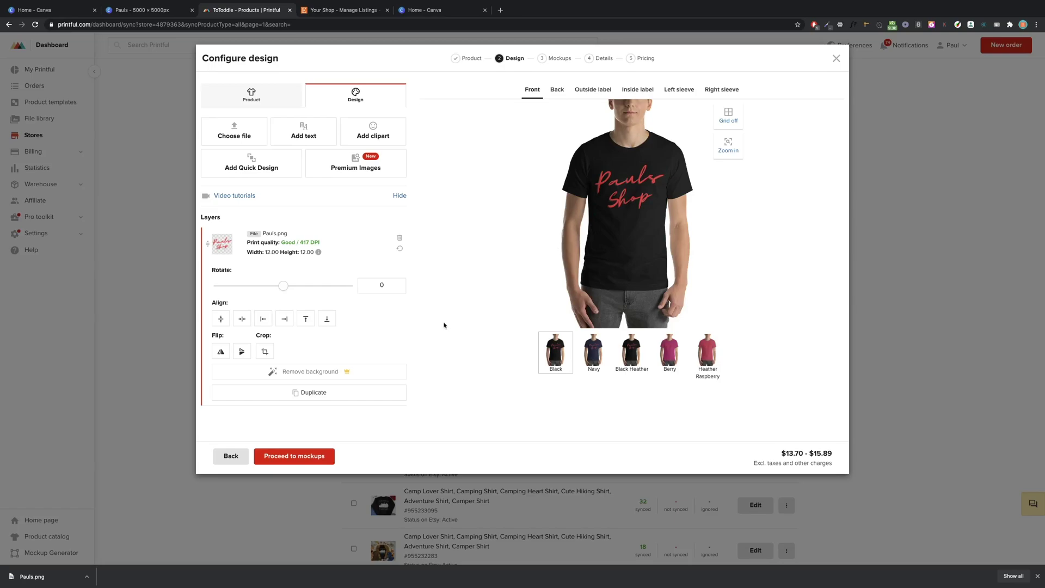
{"action": "left_click", "coordinate": [264, 103]}
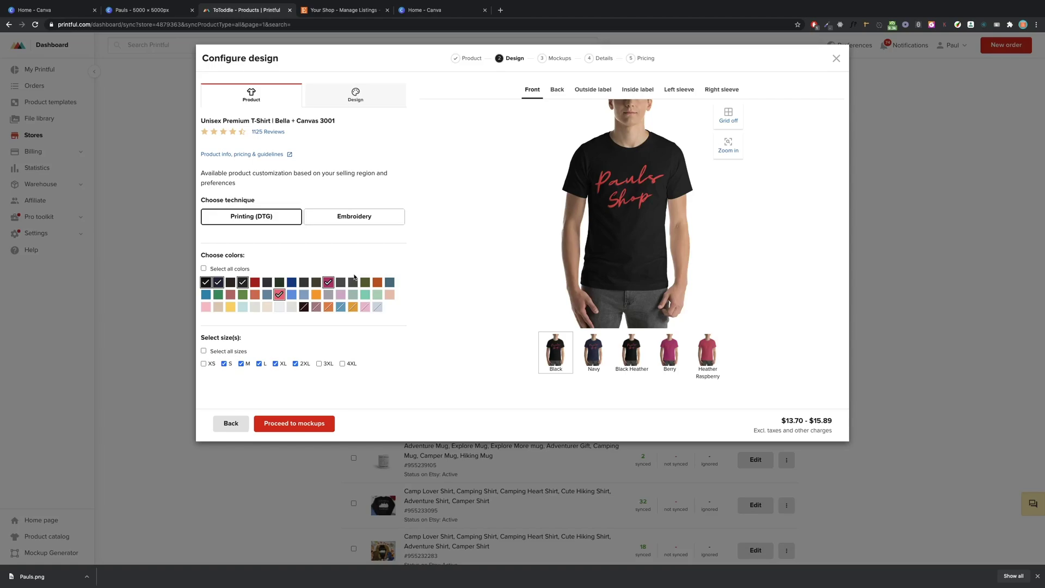
{"action": "left_click", "coordinate": [290, 430]}
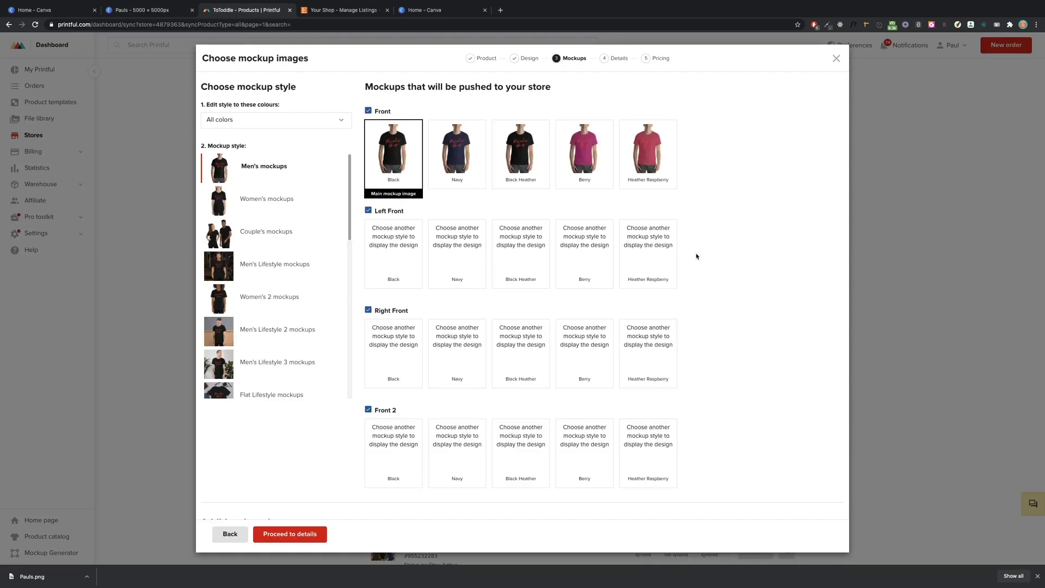
Apply the Men's Lifestyle mockups to all colors and proceed to the product details
{"action": "left_click", "coordinate": [245, 262]}
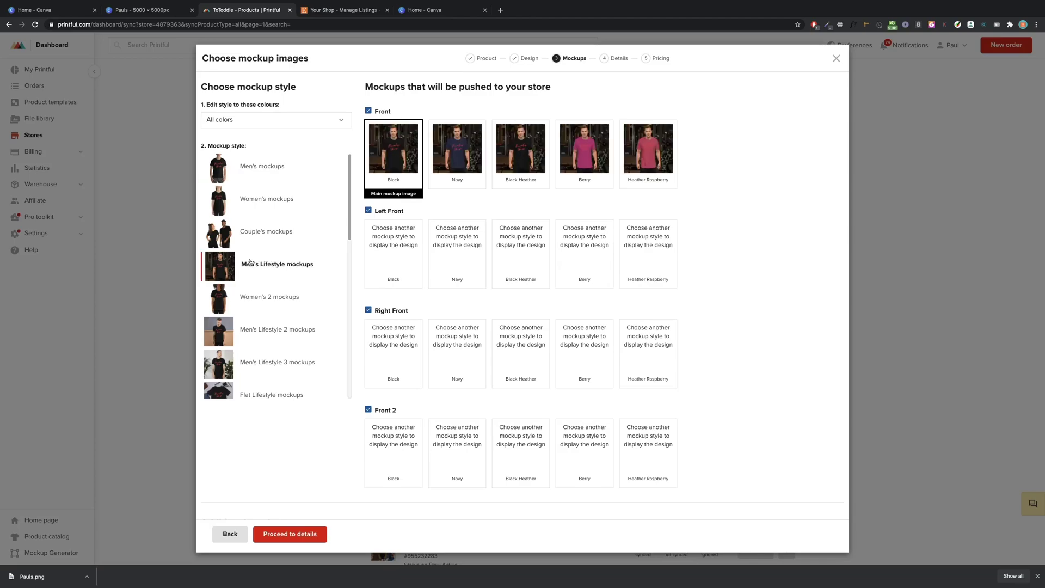
{"action": "scroll", "coordinate": [374, 334], "scroll_direction": "down", "scroll_amount": 2}
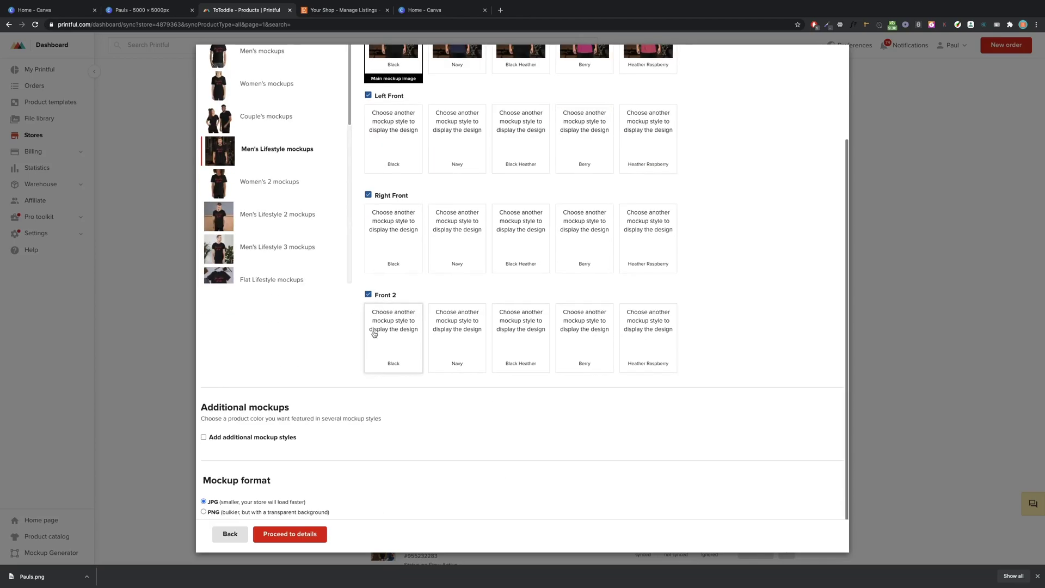
{"action": "left_click", "coordinate": [290, 534]}
Check the product title and description, choose a product section and proceed to pricing
{"action": "scroll", "coordinate": [490, 188], "scroll_direction": "down", "scroll_amount": 1}
{"action": "left_click", "coordinate": [473, 195]}
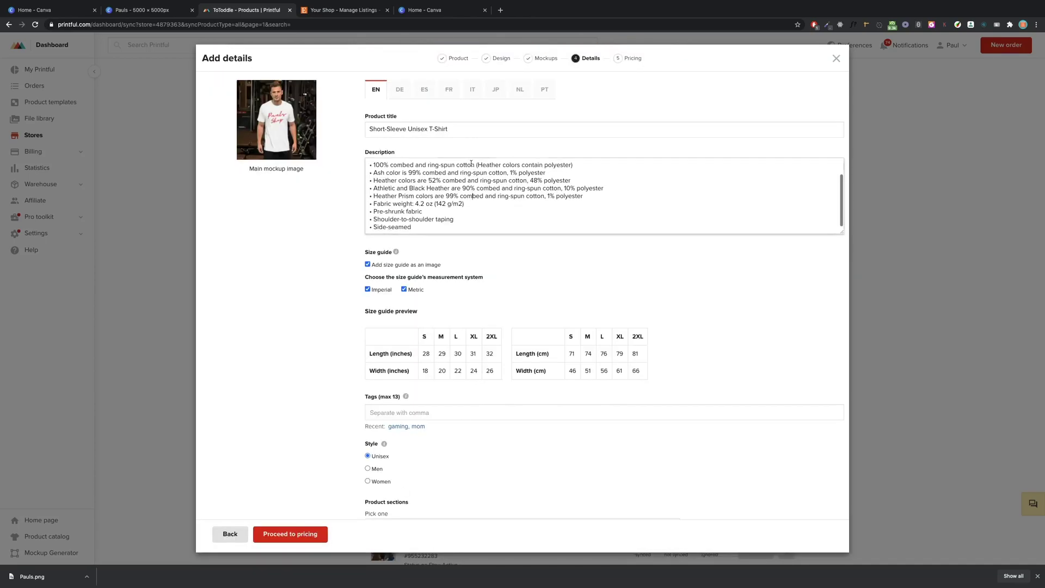
{"action": "scroll", "coordinate": [471, 166], "scroll_direction": "up", "scroll_amount": 1}
{"action": "left_click", "coordinate": [478, 125]}
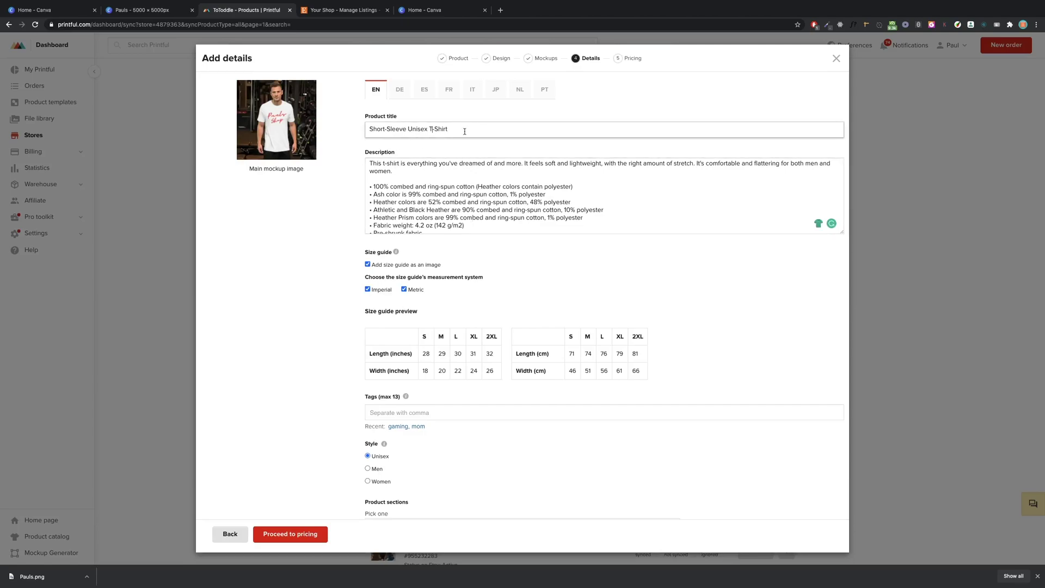
{"action": "scroll", "coordinate": [532, 337], "scroll_direction": "down", "scroll_amount": 2}
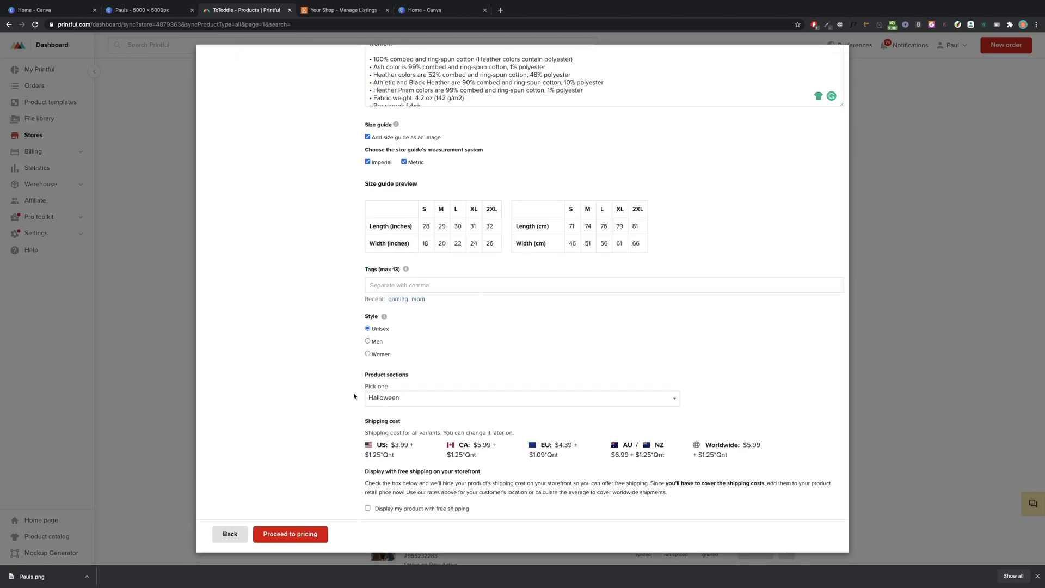
{"action": "left_click", "coordinate": [401, 398]}
{"action": "left_click", "coordinate": [438, 445]}
{"action": "left_click", "coordinate": [306, 533]}
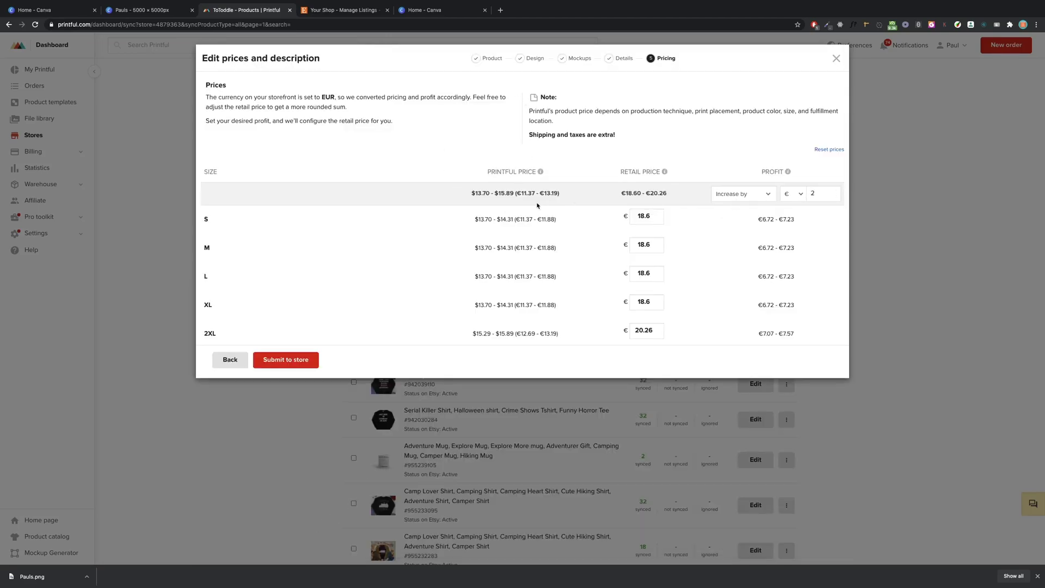
Examine the Printful price, retail price and profit for each shirt size
{"action": "left_click_drag", "start_coordinate": [620, 193], "coordinate": [668, 195]}
{"action": "left_click", "coordinate": [668, 196]}
{"action": "left_click_drag", "start_coordinate": [475, 194], "coordinate": [578, 193]}
{"action": "left_click", "coordinate": [583, 194]}
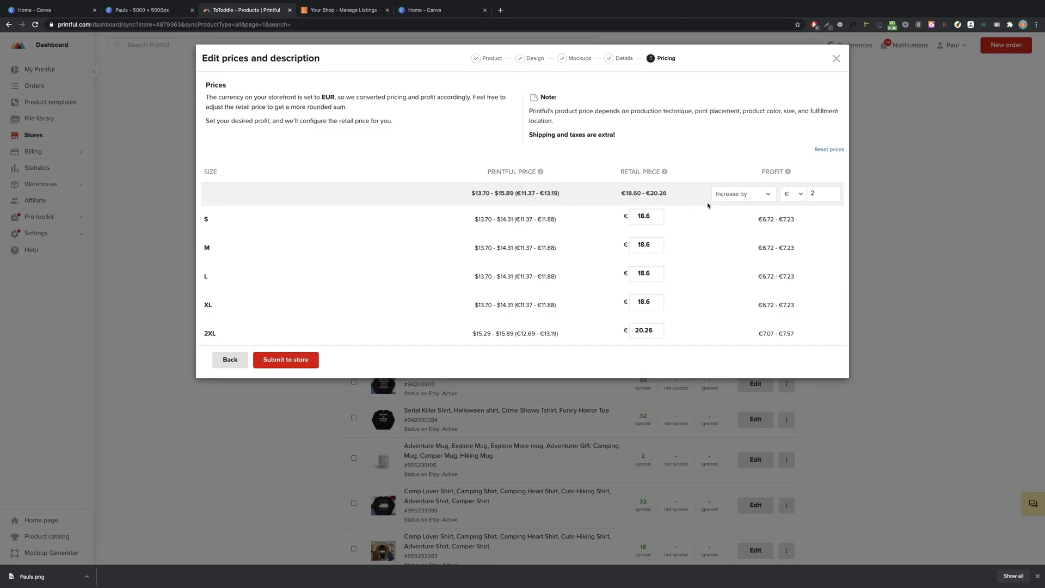
{"action": "left_click_drag", "start_coordinate": [758, 219], "coordinate": [795, 219]}
{"action": "left_click", "coordinate": [821, 194]}
{"action": "left_click_drag", "start_coordinate": [841, 223], "coordinate": [688, 223]}
{"action": "left_click", "coordinate": [453, 158]}
{"action": "triple_click", "coordinate": [805, 219]}
{"action": "left_click", "coordinate": [811, 225]}
Submit the T-shirt to the store, switch to Etsy and open the Short-Sleeve Unisex T-Shirt draft listing
{"action": "left_click", "coordinate": [308, 364]}
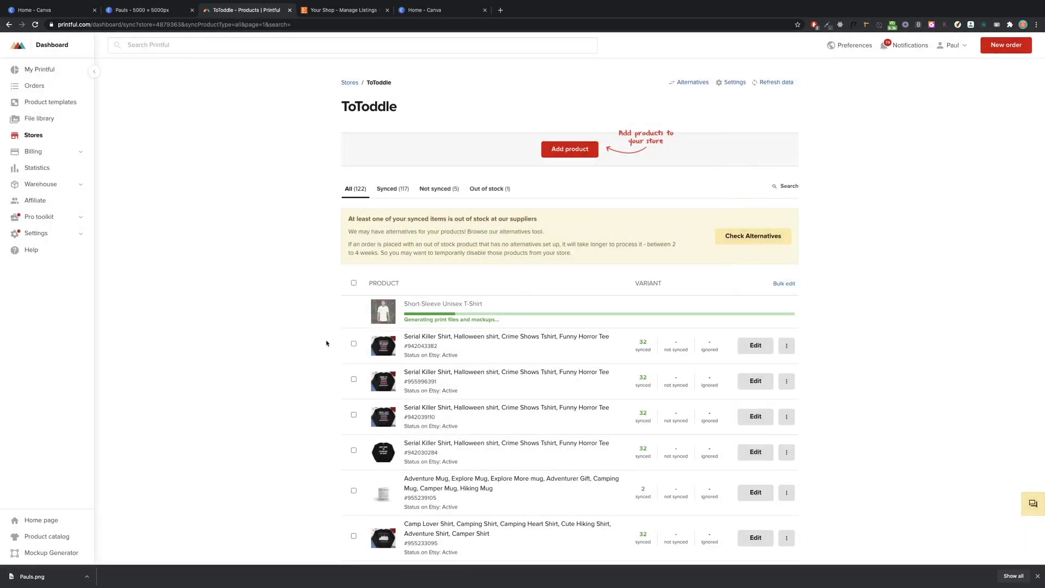
{"action": "left_click", "coordinate": [342, 10]}
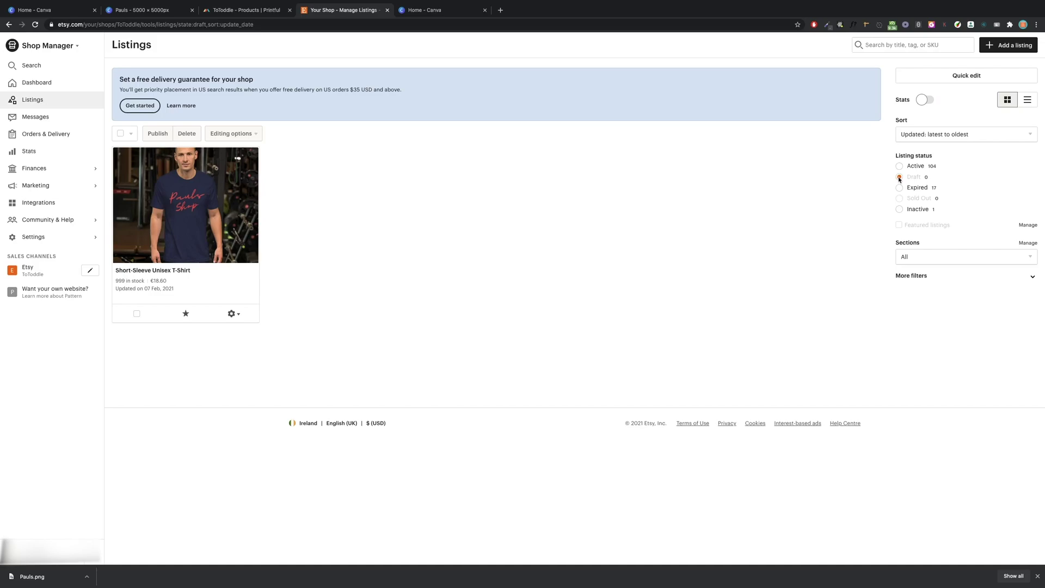
{"action": "left_click", "coordinate": [229, 204]}
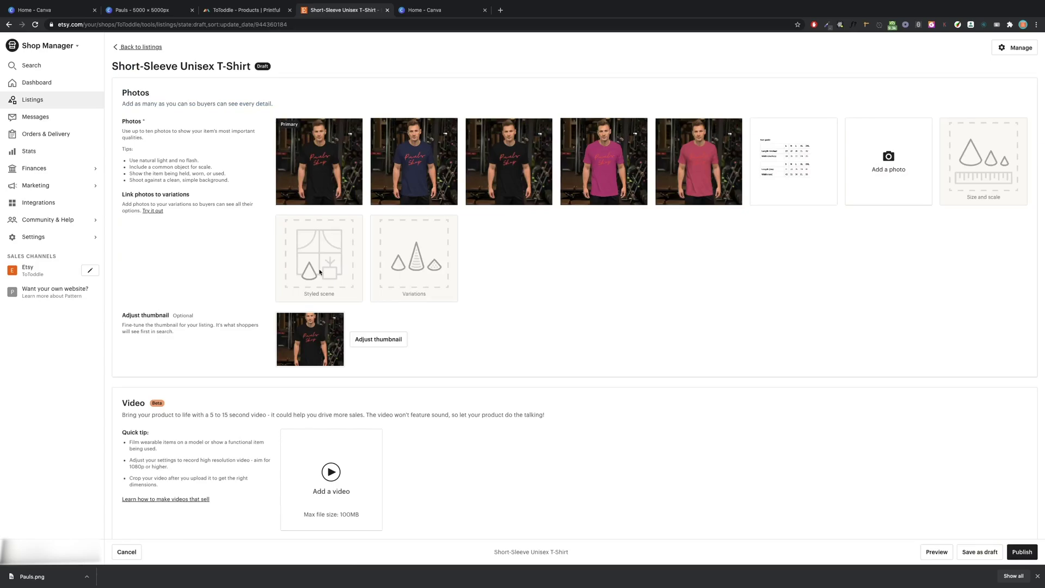
Review the draft listing's attributes, description, and inventory and pricing variations
{"action": "scroll", "coordinate": [320, 272], "scroll_direction": "down", "scroll_amount": 10}
{"action": "scroll", "coordinate": [408, 330], "scroll_direction": "down", "scroll_amount": 1}
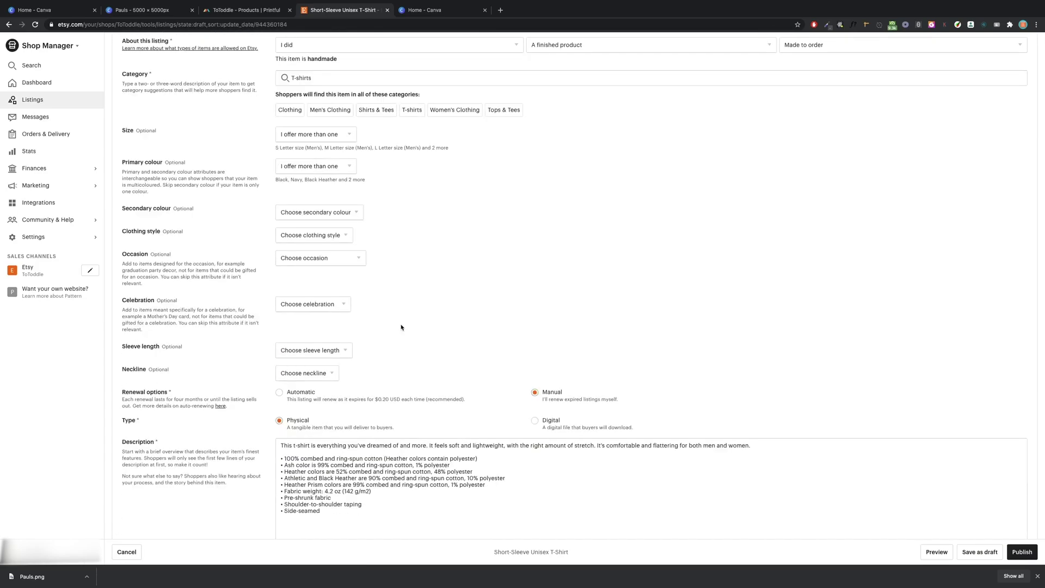
{"action": "left_click", "coordinate": [1037, 576]}
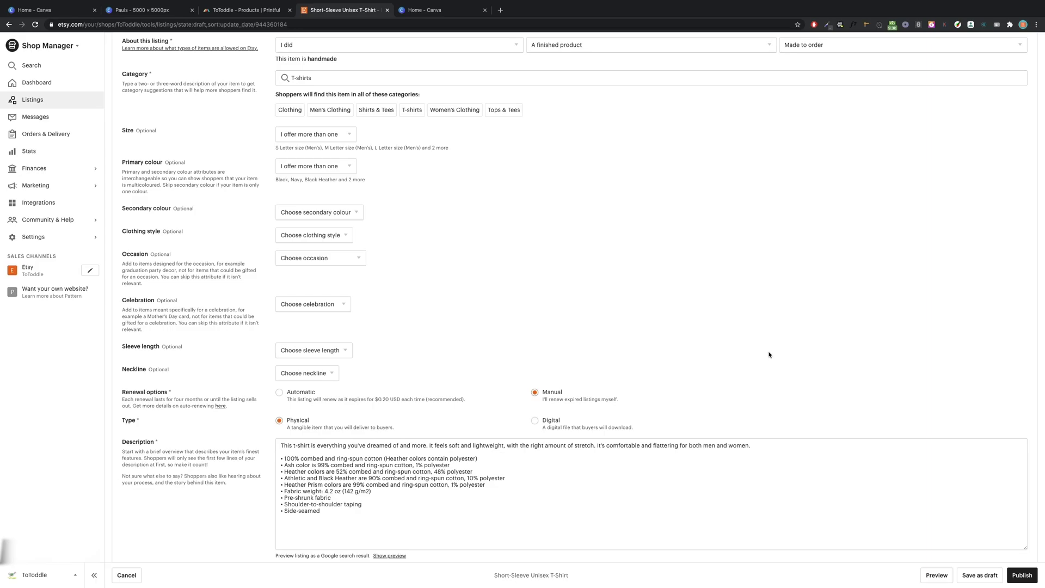
{"action": "scroll", "coordinate": [751, 370], "scroll_direction": "down", "scroll_amount": 10}
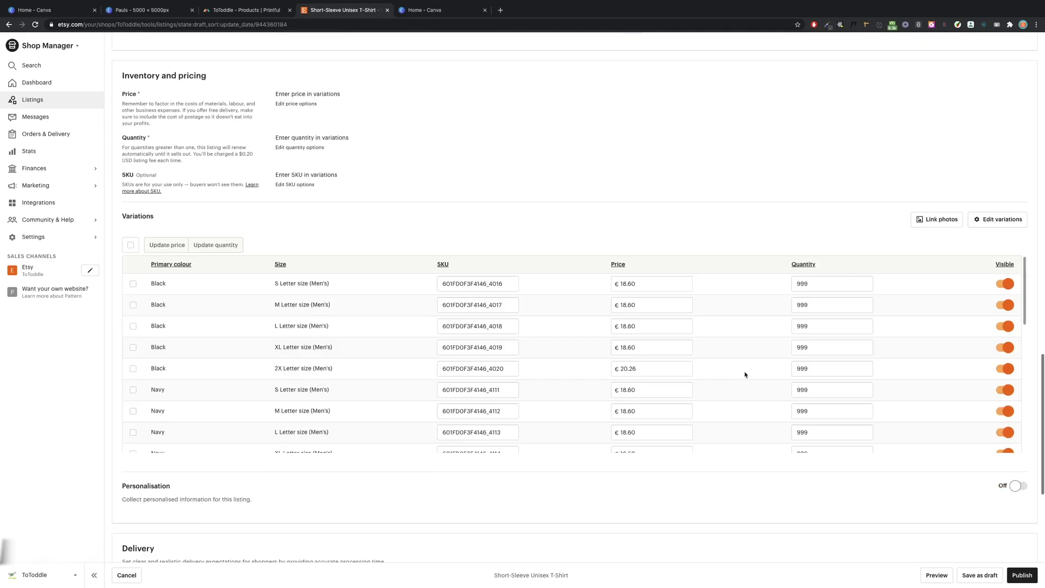
Examine the draft listing's variations, photos, details and delivery options, including the postage and total price for United States
{"action": "scroll", "coordinate": [675, 386], "scroll_direction": "down", "scroll_amount": 3}
{"action": "scroll", "coordinate": [638, 401], "scroll_direction": "down", "scroll_amount": 2}
{"action": "scroll", "coordinate": [597, 327], "scroll_direction": "up", "scroll_amount": 20}
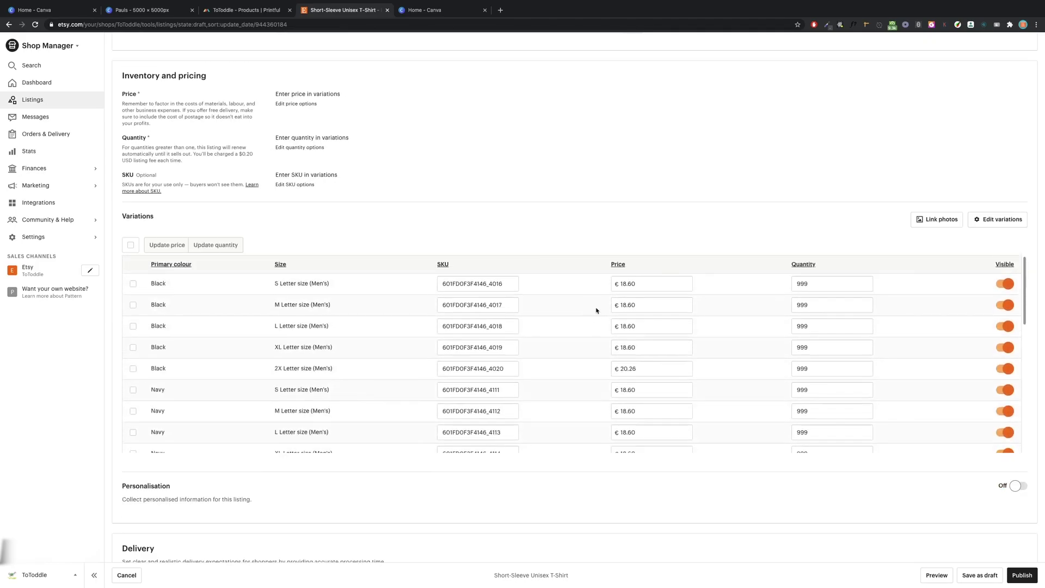
{"action": "scroll", "coordinate": [600, 306], "scroll_direction": "up", "scroll_amount": 12}
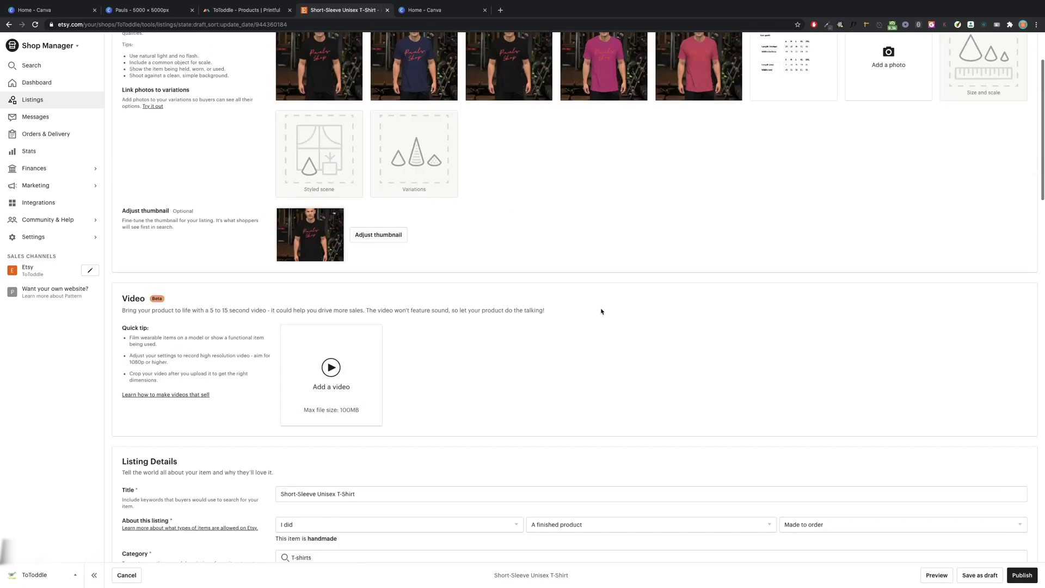
{"action": "scroll", "coordinate": [615, 321], "scroll_direction": "down", "scroll_amount": 5}
{"action": "scroll", "coordinate": [631, 334], "scroll_direction": "down", "scroll_amount": 15}
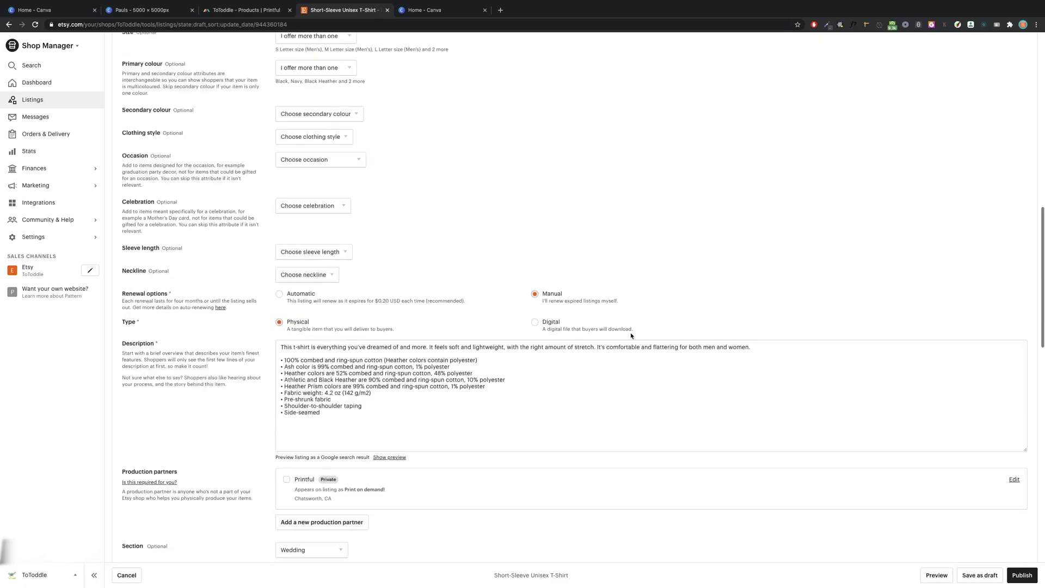
{"action": "scroll", "coordinate": [631, 335], "scroll_direction": "down", "scroll_amount": 15}
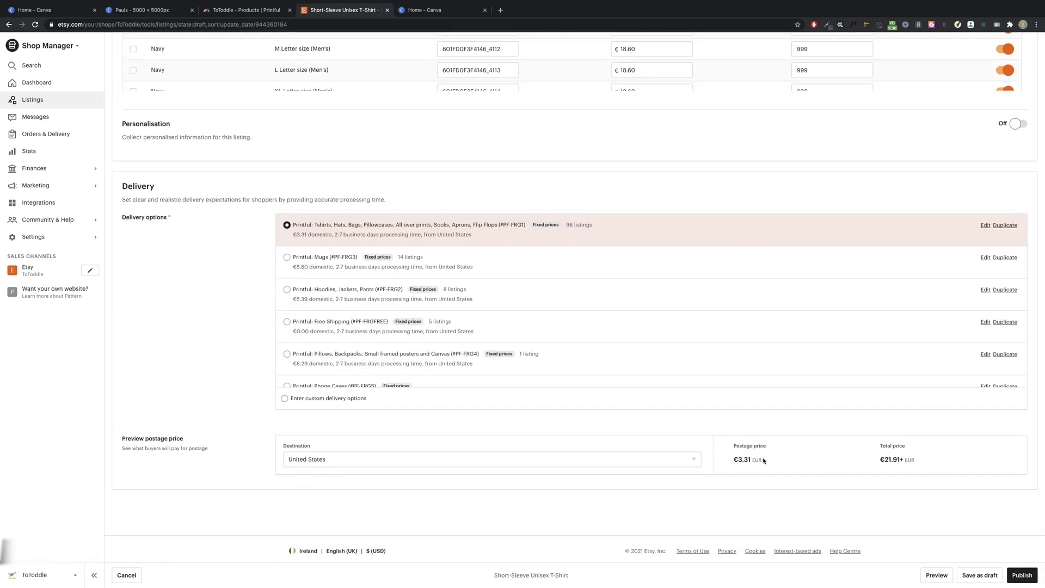
{"action": "left_click_drag", "start_coordinate": [880, 459], "coordinate": [904, 460]}
{"action": "left_click_drag", "start_coordinate": [733, 459], "coordinate": [764, 461]}
{"action": "left_click", "coordinate": [784, 462]}
Set the listing's maker to "Another company or person" and select Printful as its production partner
{"action": "scroll", "coordinate": [427, 352], "scroll_direction": "up", "scroll_amount": 20}
{"action": "scroll", "coordinate": [426, 352], "scroll_direction": "up", "scroll_amount": 8}
{"action": "scroll", "coordinate": [426, 352], "scroll_direction": "down", "scroll_amount": 6}
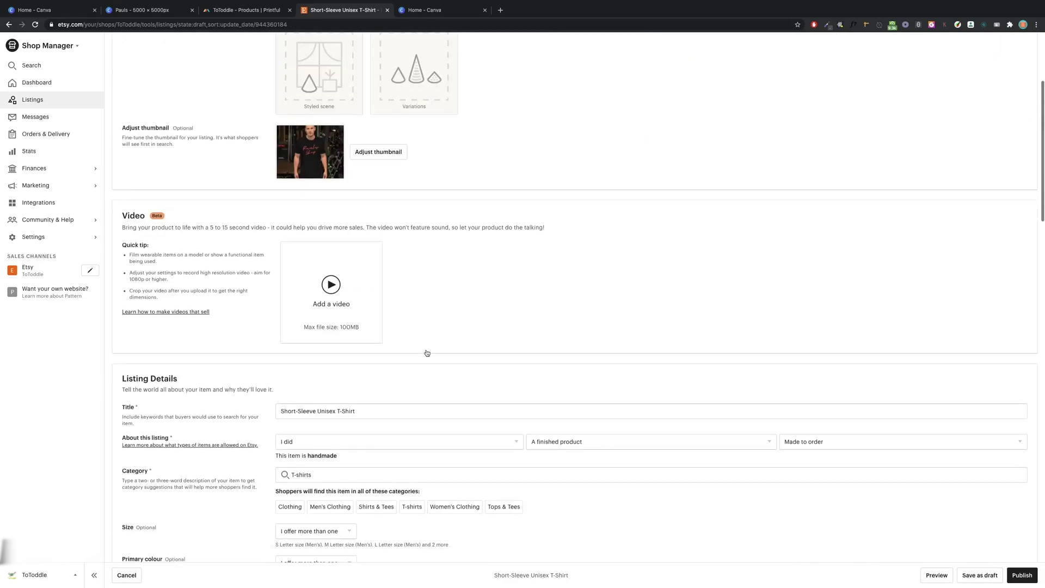
{"action": "left_click", "coordinate": [334, 316]}
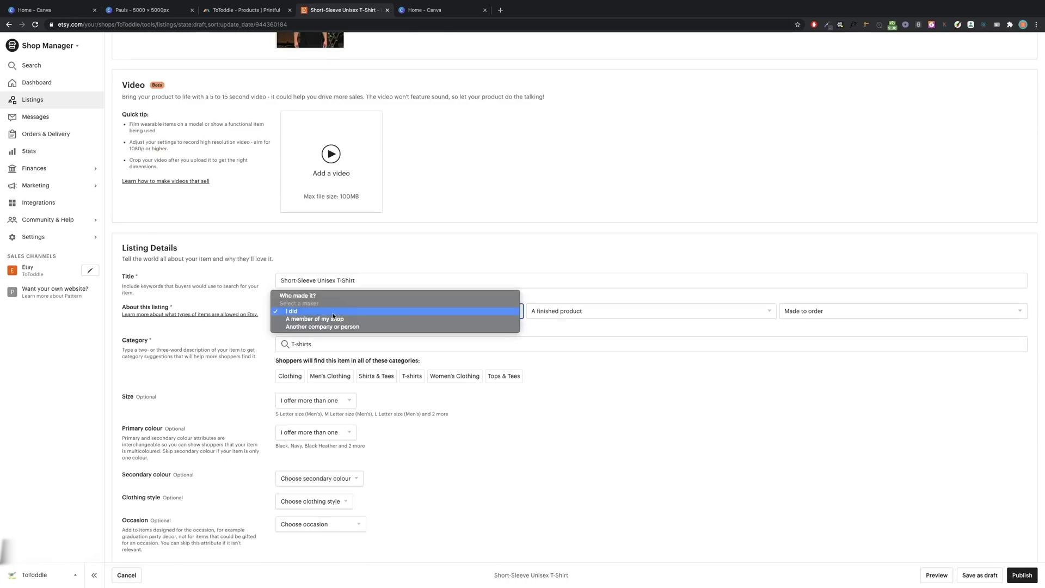
{"action": "left_click", "coordinate": [349, 328]}
{"action": "scroll", "coordinate": [409, 371], "scroll_direction": "down", "scroll_amount": 3}
{"action": "scroll", "coordinate": [409, 370], "scroll_direction": "down", "scroll_amount": 10}
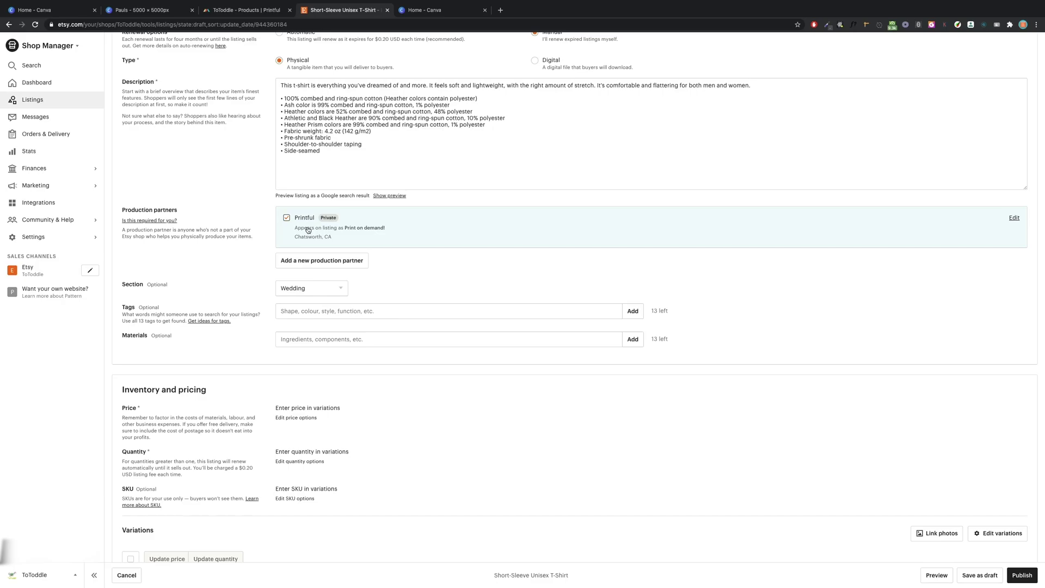
Start publishing the T-shirt listing and review the listing fee terms in the confirmation
{"action": "scroll", "coordinate": [420, 261], "scroll_direction": "down", "scroll_amount": 10}
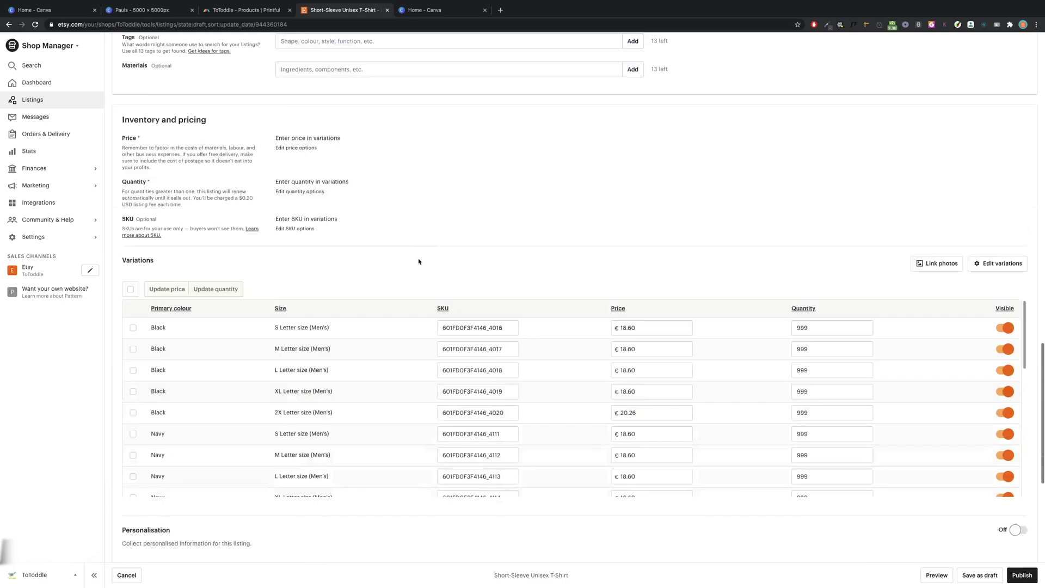
{"action": "scroll", "coordinate": [679, 378], "scroll_direction": "down", "scroll_amount": 5}
{"action": "left_click", "coordinate": [1025, 576]}
{"action": "left_click", "coordinate": [1030, 576]}
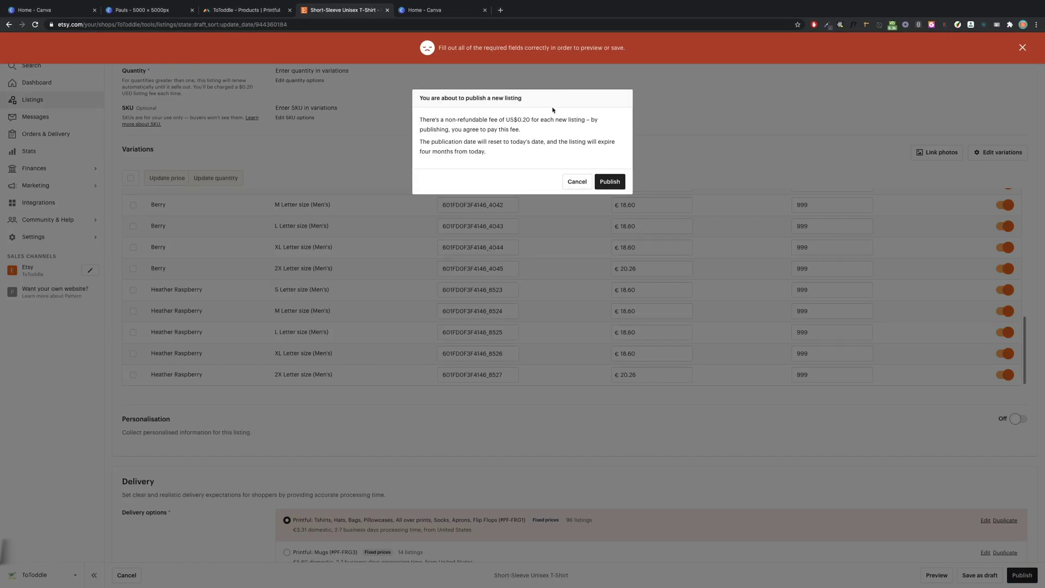
{"action": "left_click_drag", "start_coordinate": [420, 120], "coordinate": [533, 120]}
{"action": "left_click", "coordinate": [534, 120]}
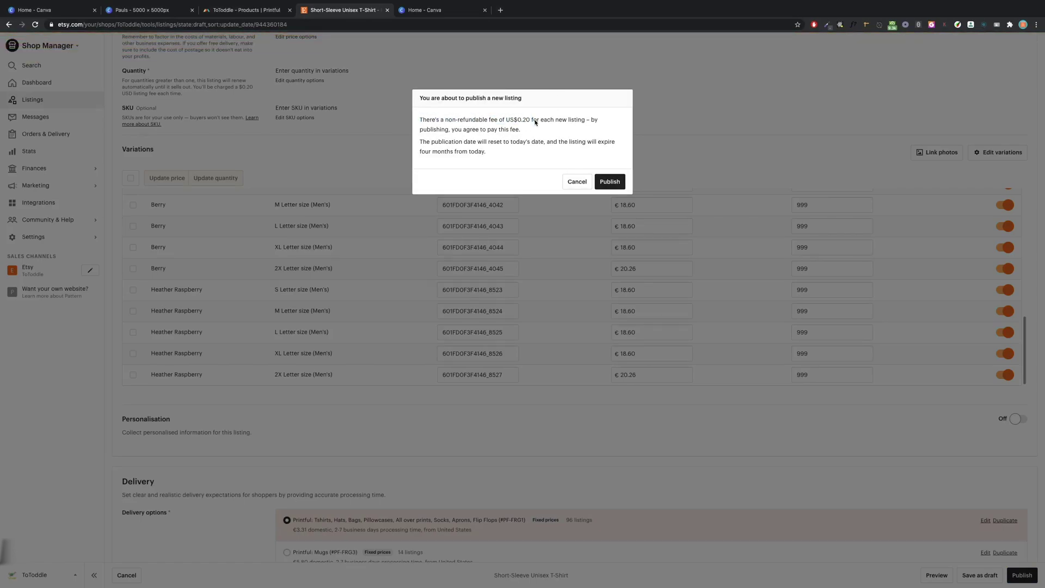